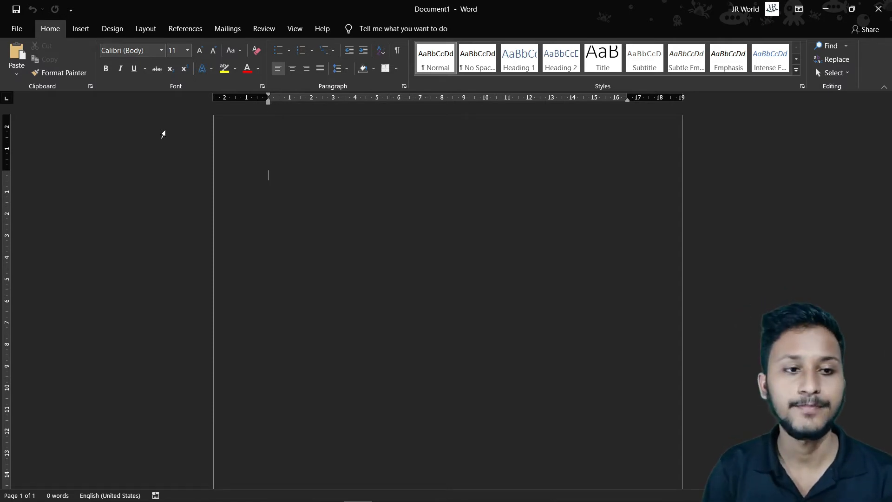
# Step: Create two more blank documents, one after the other, returning to Document1 after each
pyautogui.click(16, 29)
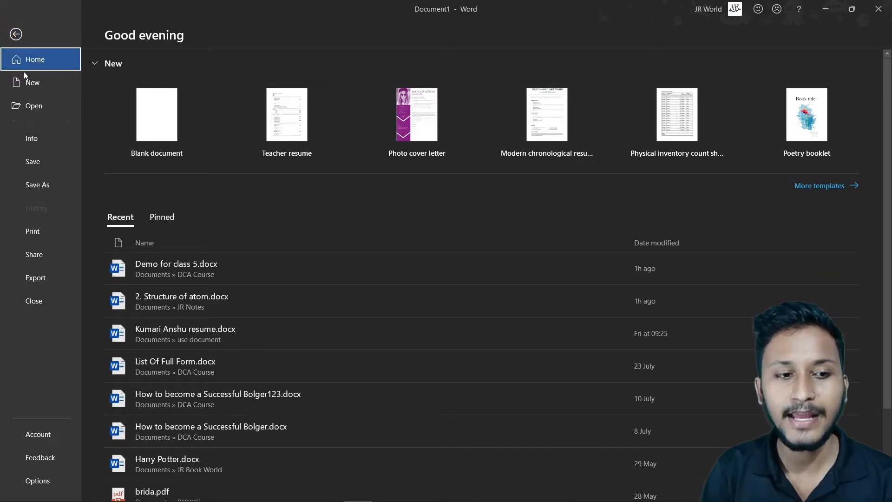
pyautogui.click(26, 85)
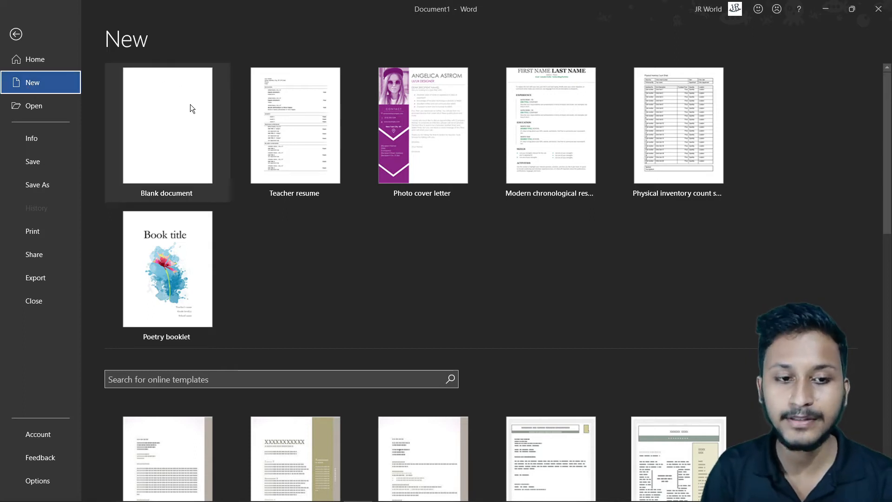
pyautogui.click(185, 119)
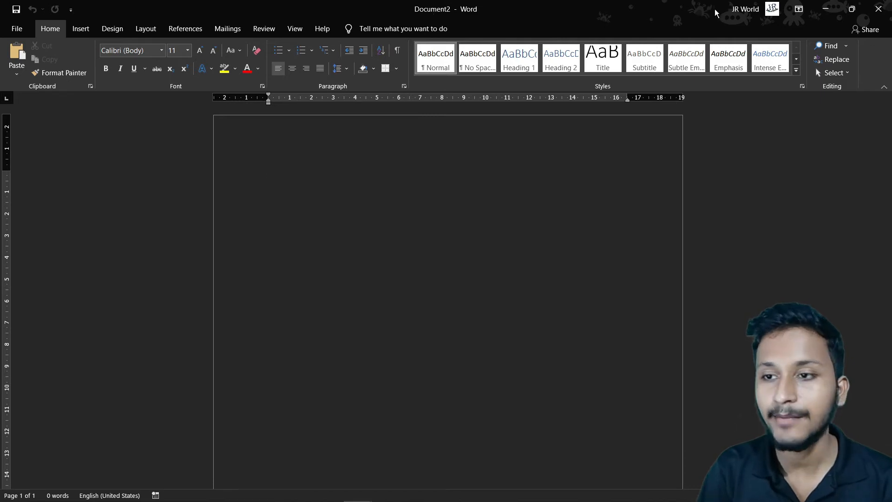
pyautogui.click(825, 9)
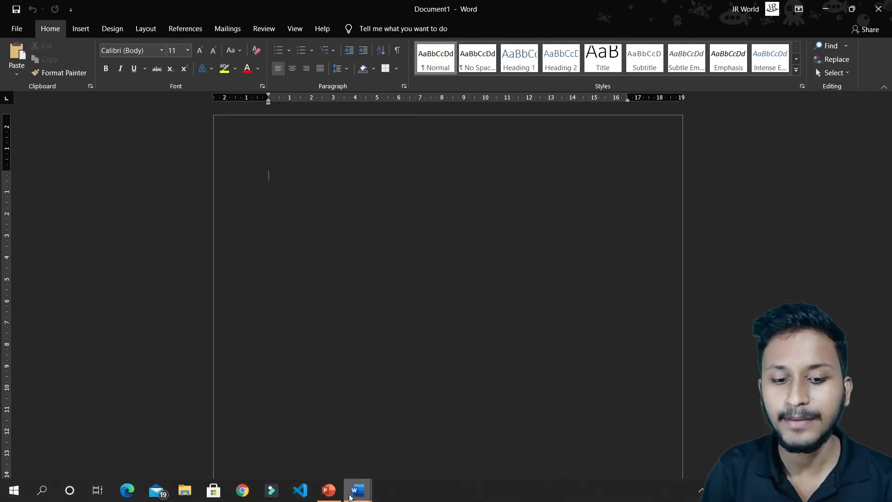
pyautogui.moveTo(357, 496)
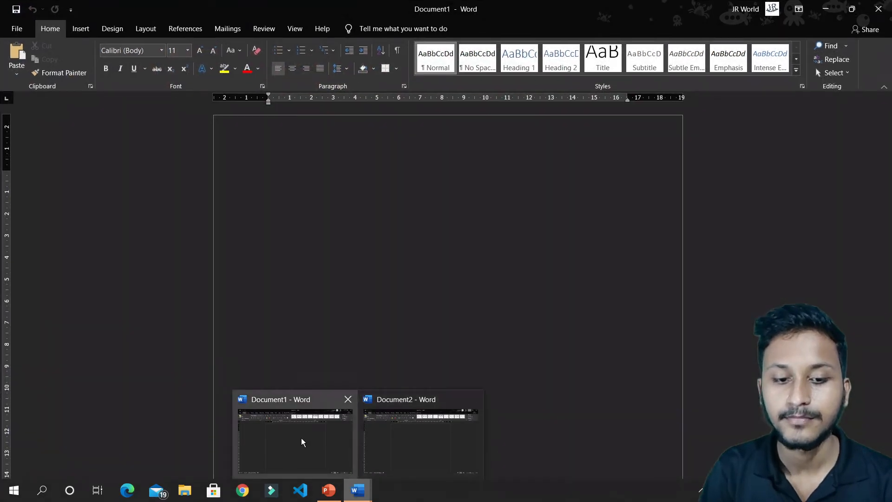
pyautogui.click(301, 439)
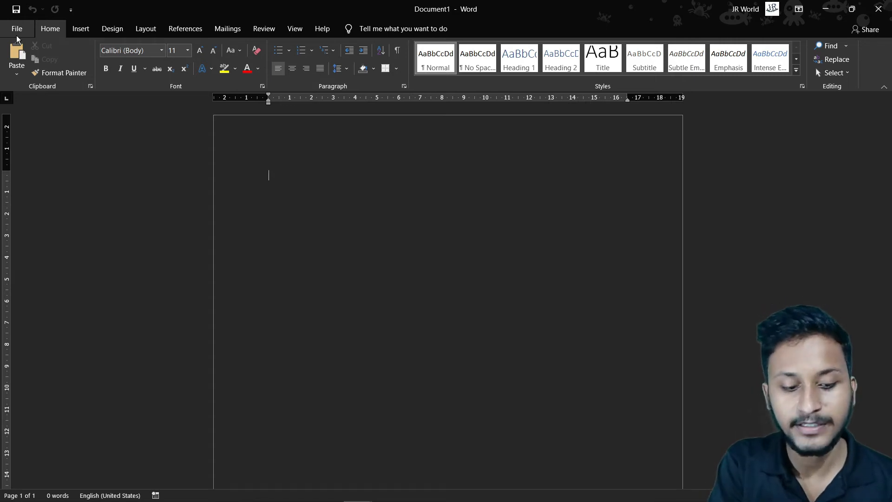
pyautogui.hotkey('ctrl', 'n')
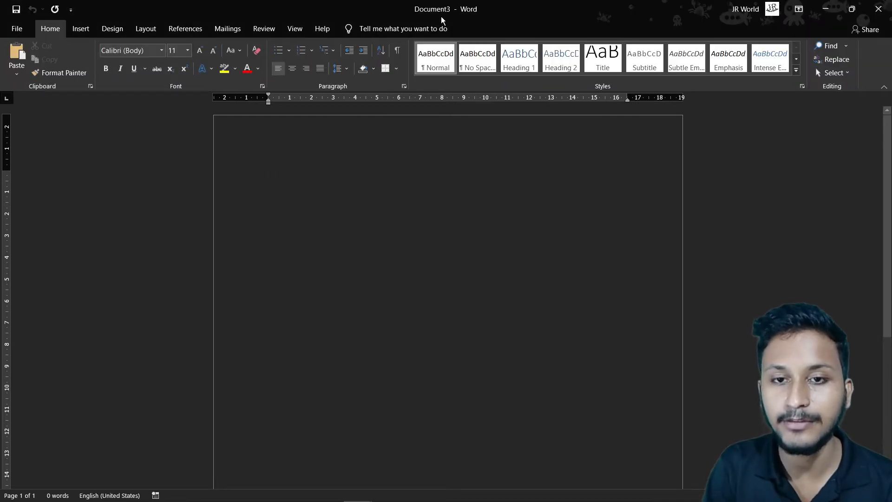
pyautogui.click(829, 13)
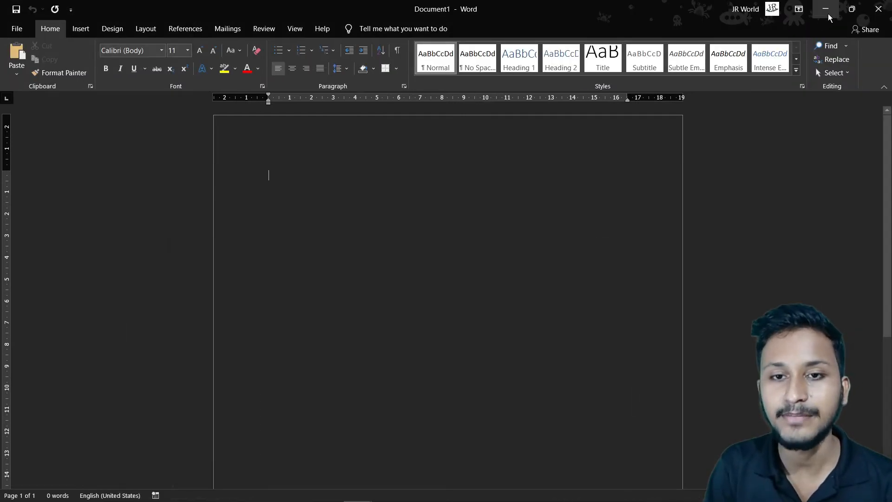
# Step: Open Demo for class 5.docx from the recent documents and look through its text
pyautogui.click(16, 29)
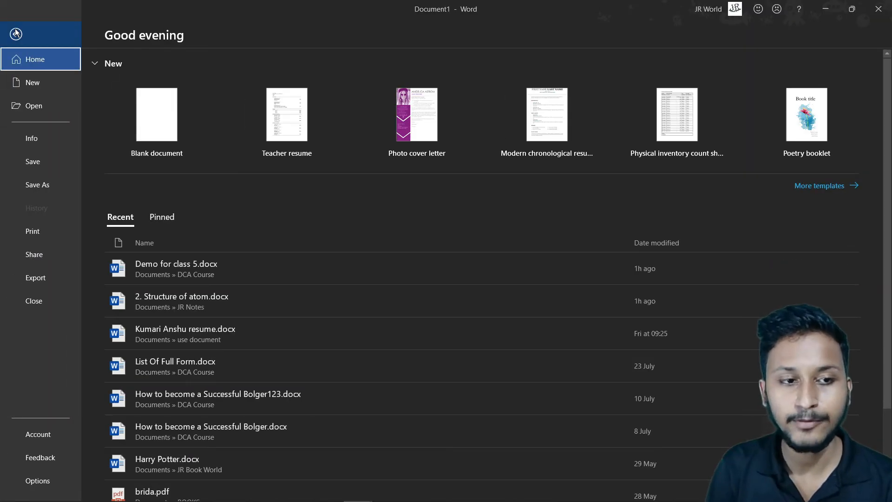
pyautogui.click(29, 108)
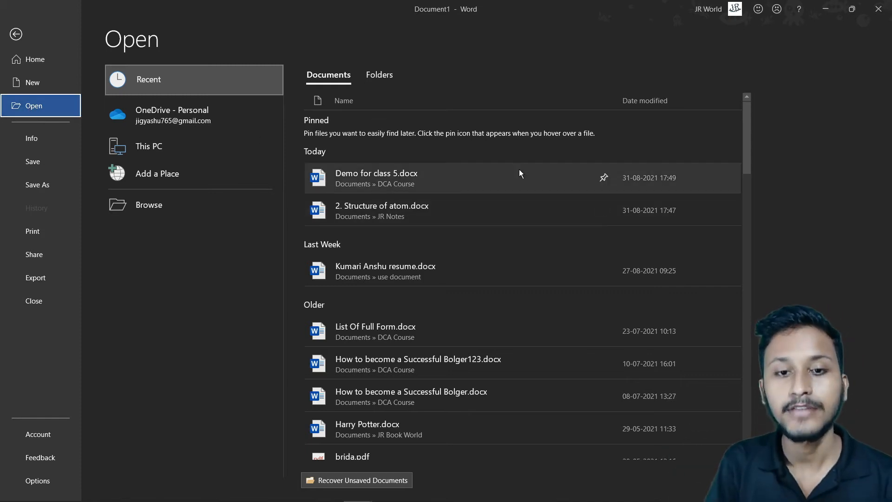
pyautogui.scroll(-3, 490, 280)
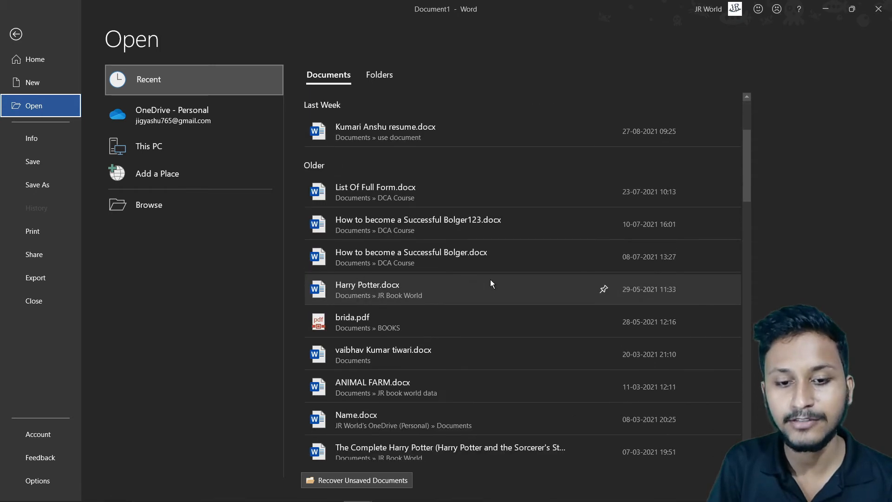
pyautogui.scroll(3, 490, 280)
pyautogui.click(445, 184)
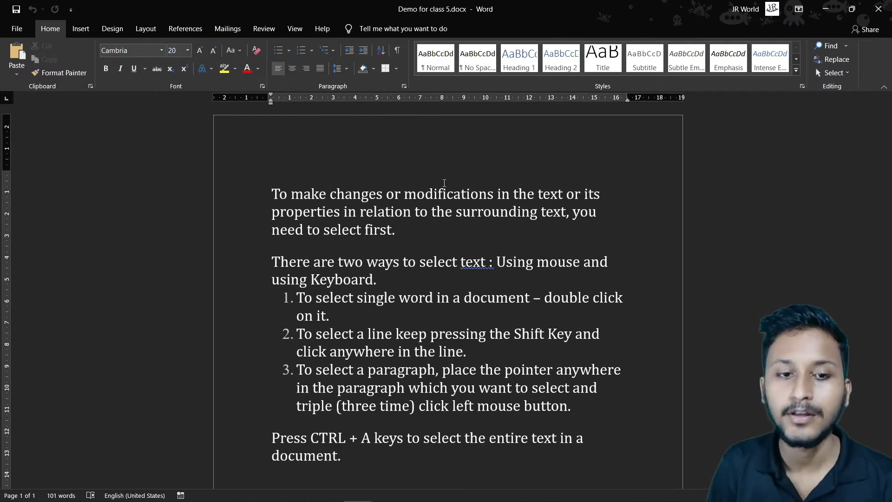
pyautogui.scroll(-4, 445, 183)
pyautogui.scroll(2, 444, 183)
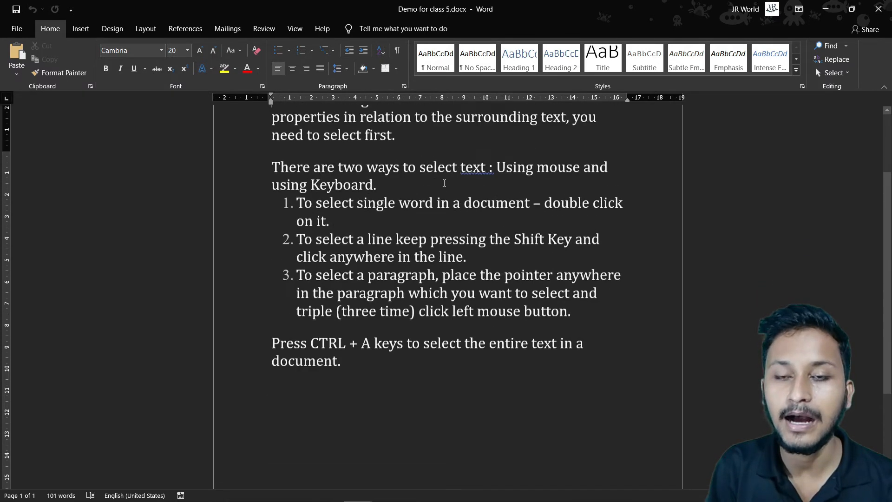
pyautogui.scroll(2, 445, 183)
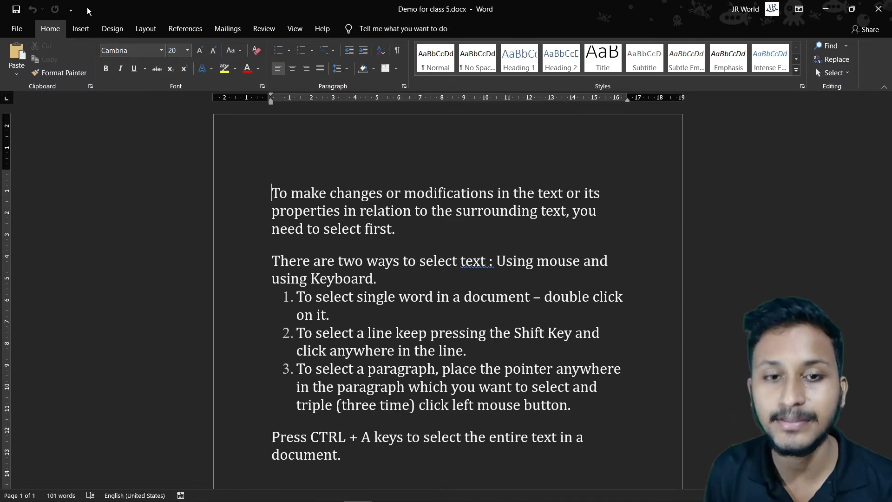
# Step: Start saving a copy of the document, checking the OneDrive, This PC and Add a Place locations before browsing for a folder
pyautogui.click(19, 29)
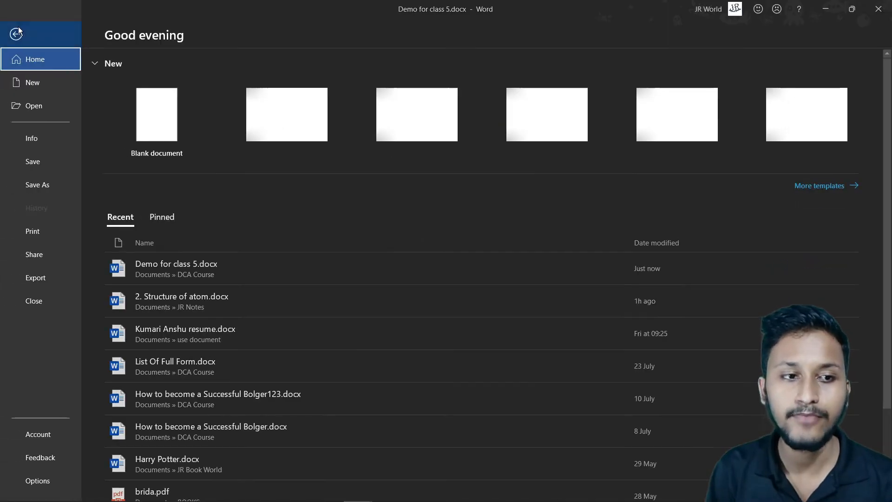
pyautogui.click(54, 193)
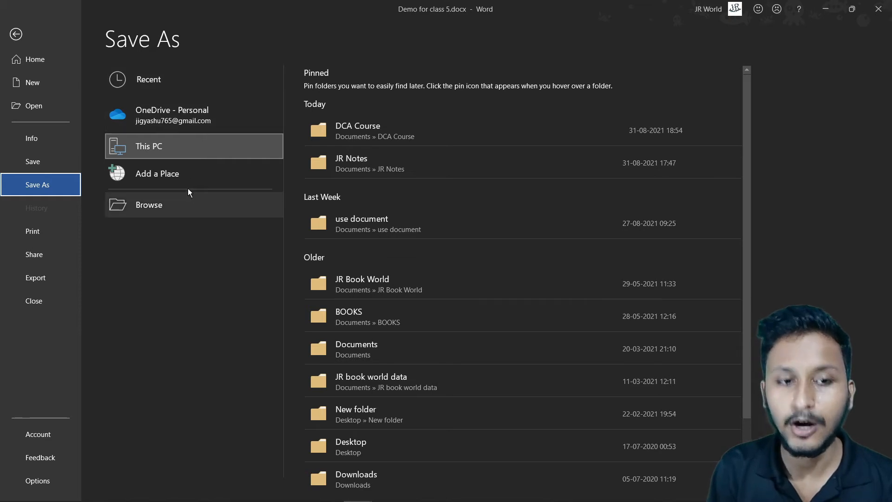
pyautogui.click(213, 124)
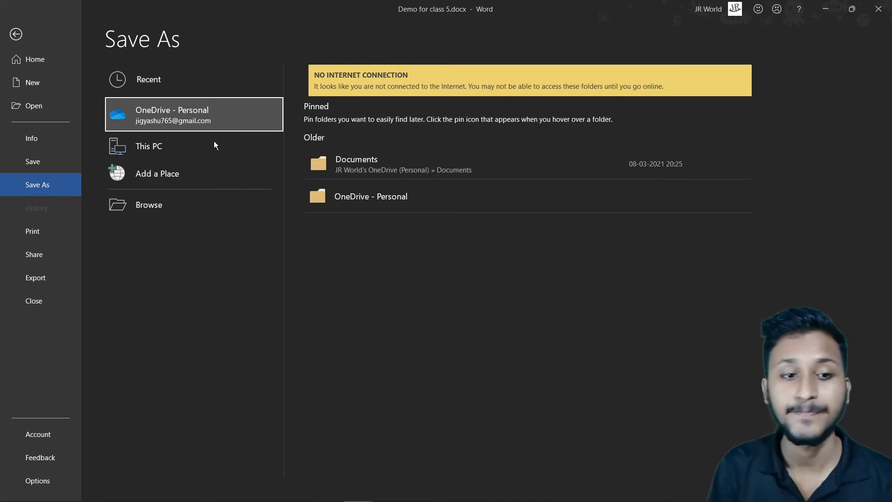
pyautogui.click(201, 152)
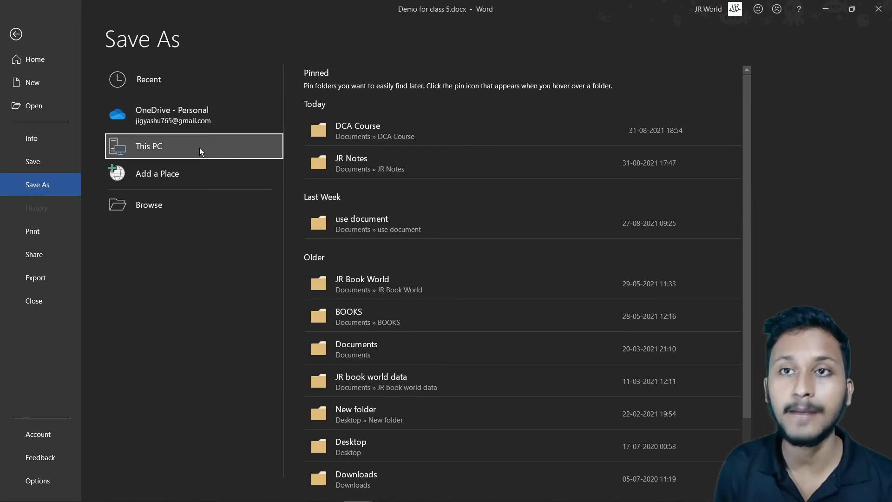
pyautogui.click(191, 177)
pyautogui.click(185, 197)
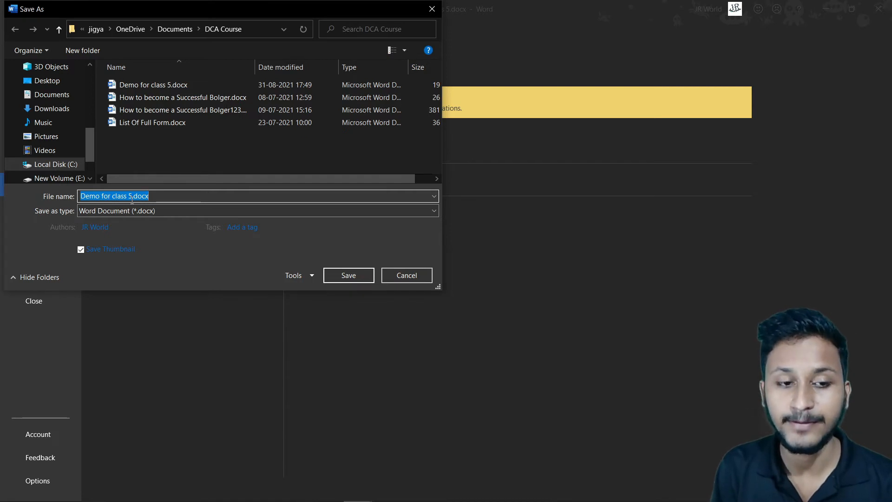
# Step: Name the copy Testing for class 5.docx and save it as a Word Document in the DCA Course folder
pyautogui.click(107, 197)
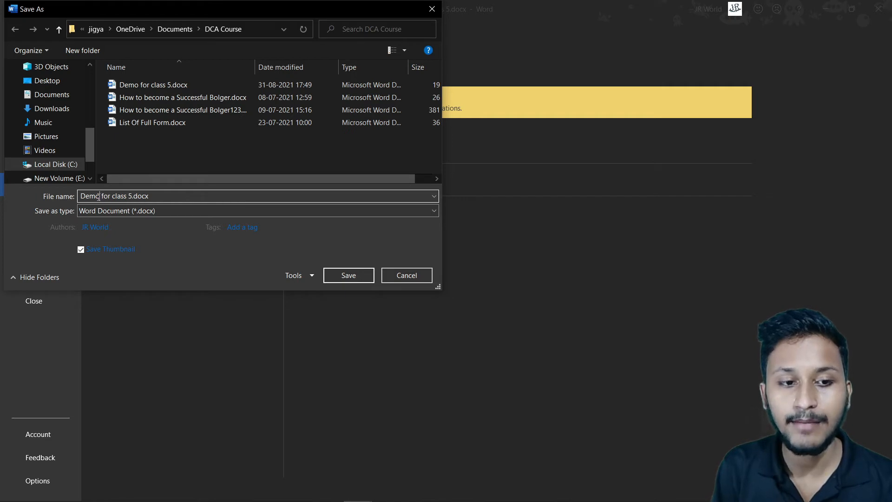
pyautogui.doubleClick(99, 197)
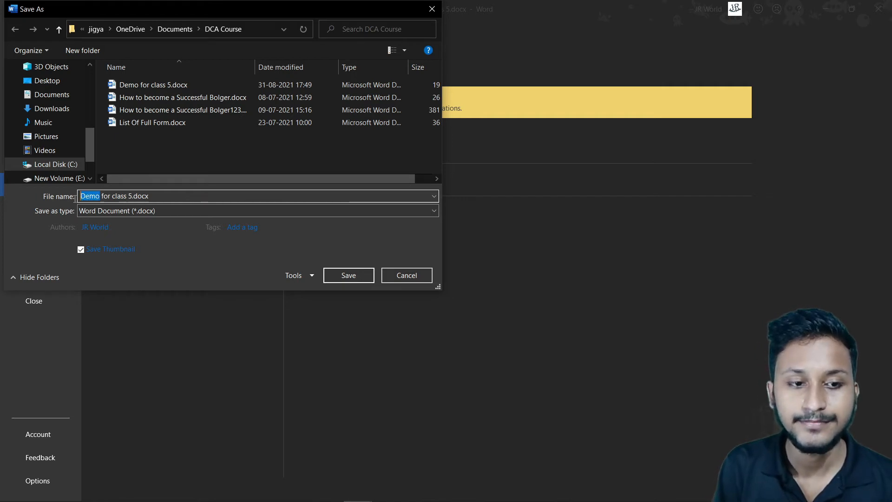
pyautogui.press('BackSpace')
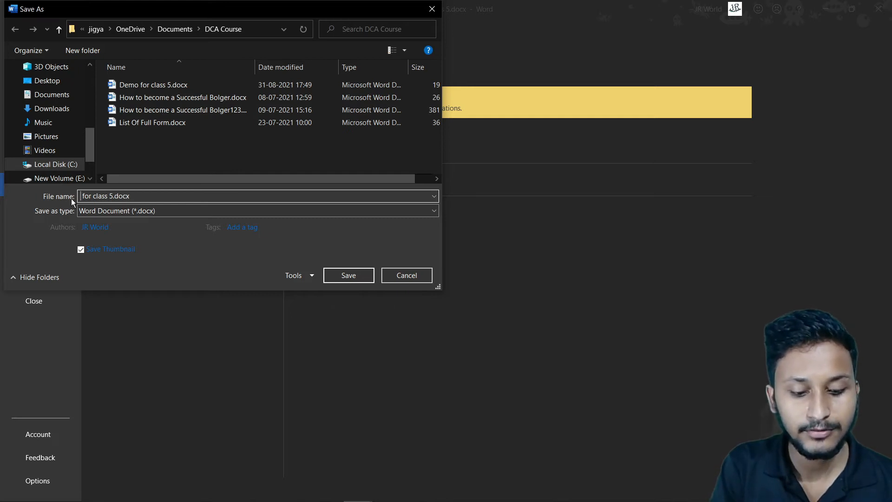
pyautogui.write('Testing')
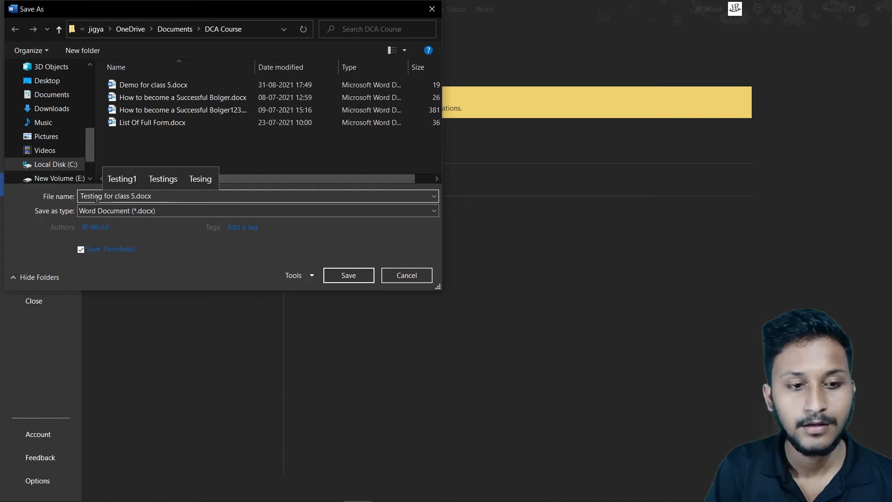
pyautogui.click(158, 199)
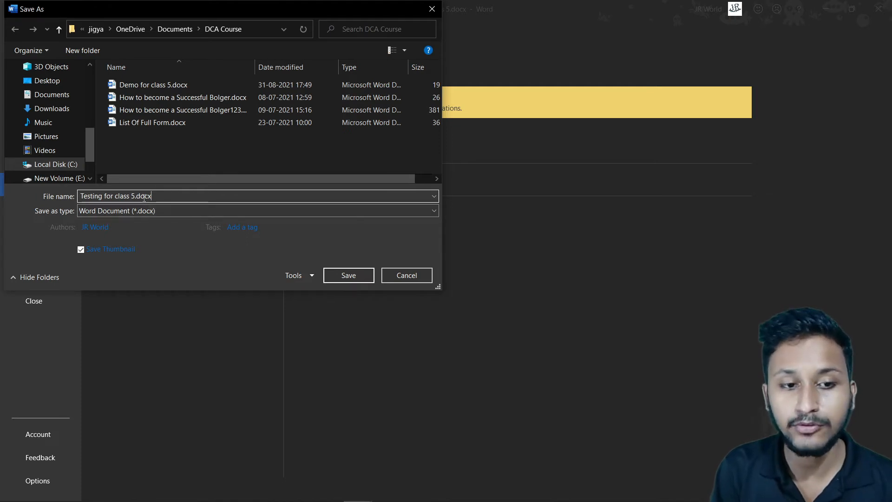
pyautogui.click(181, 213)
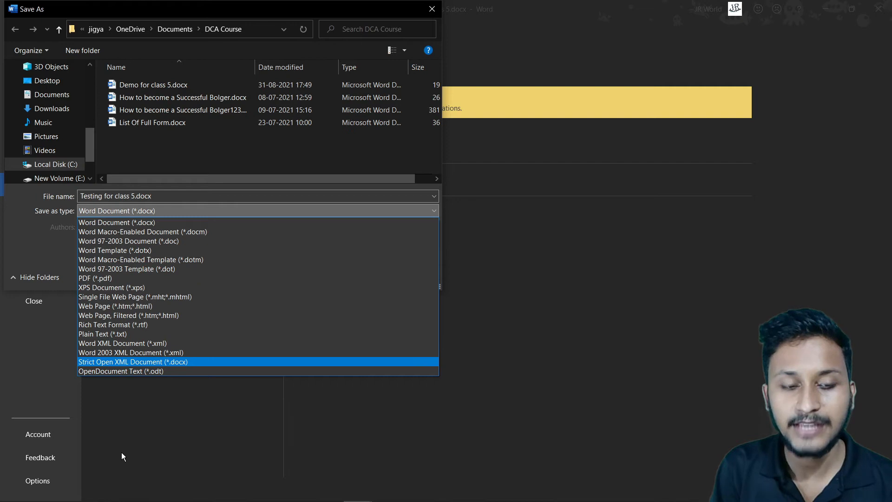
pyautogui.click(196, 411)
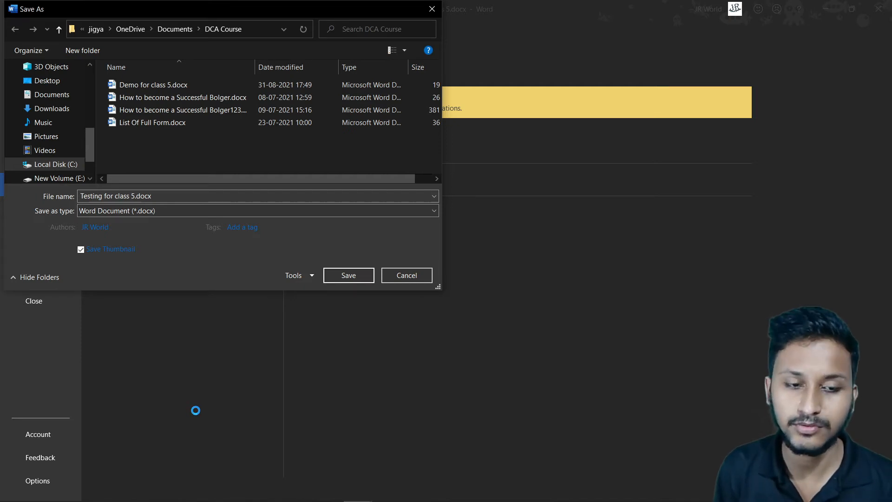
pyautogui.click(348, 276)
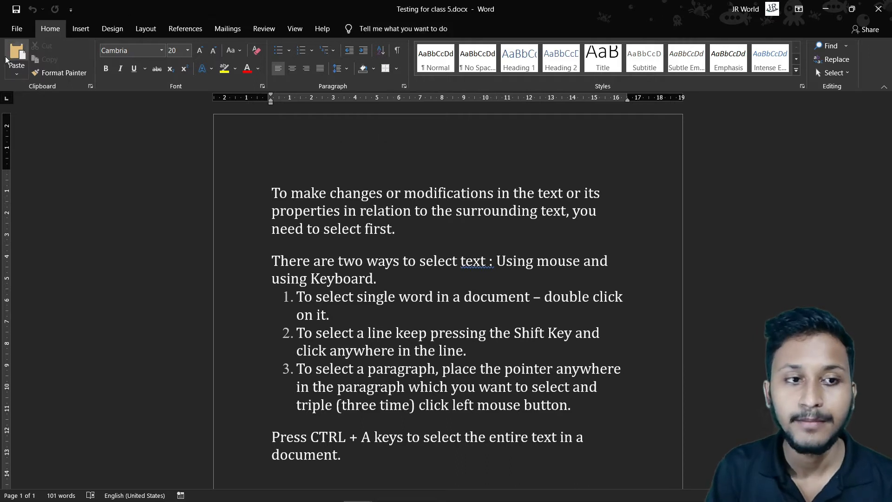
# Step: Reopen the original Demo for class 5.docx from the recent documents
pyautogui.click(17, 29)
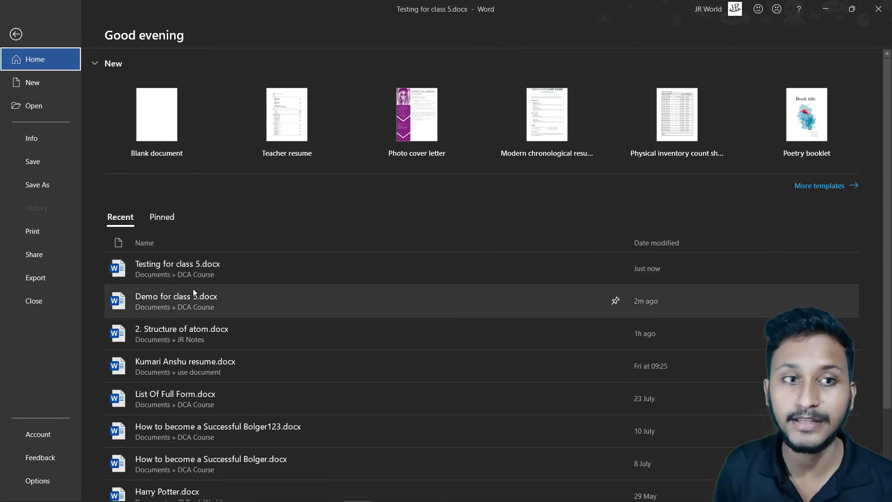
pyautogui.click(193, 289)
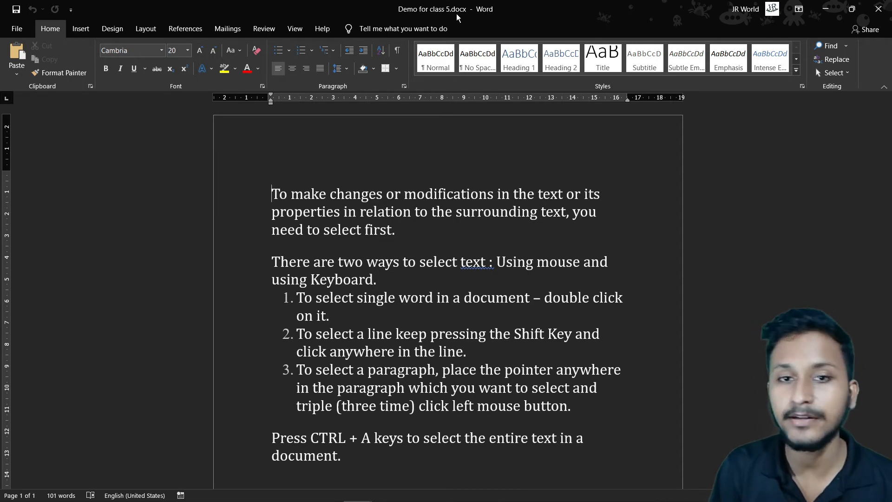
pyautogui.click(16, 29)
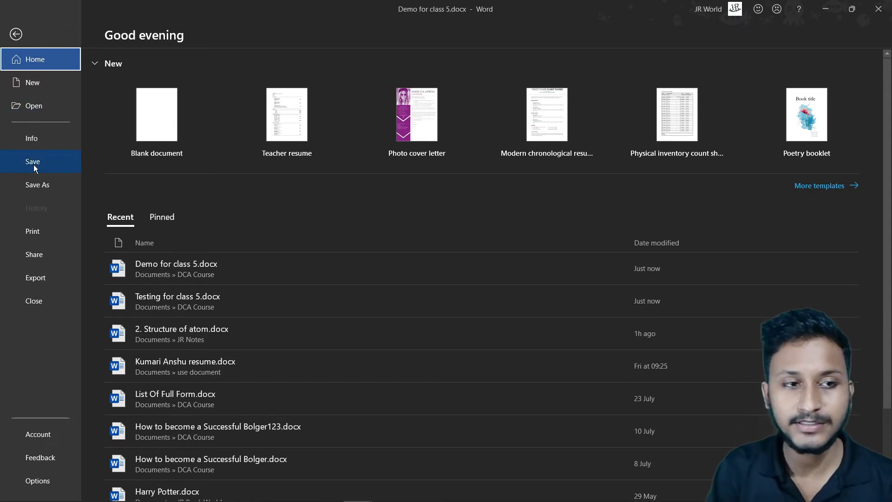
pyautogui.click(16, 34)
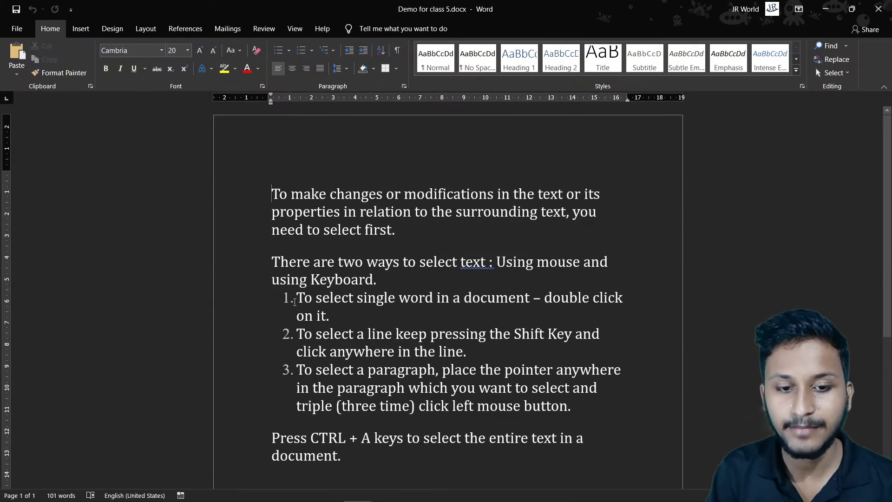
# Step: Convert the three numbered text-selection instructions into a bulleted list
pyautogui.moveTo(296, 301); pyautogui.dragTo(574, 402)
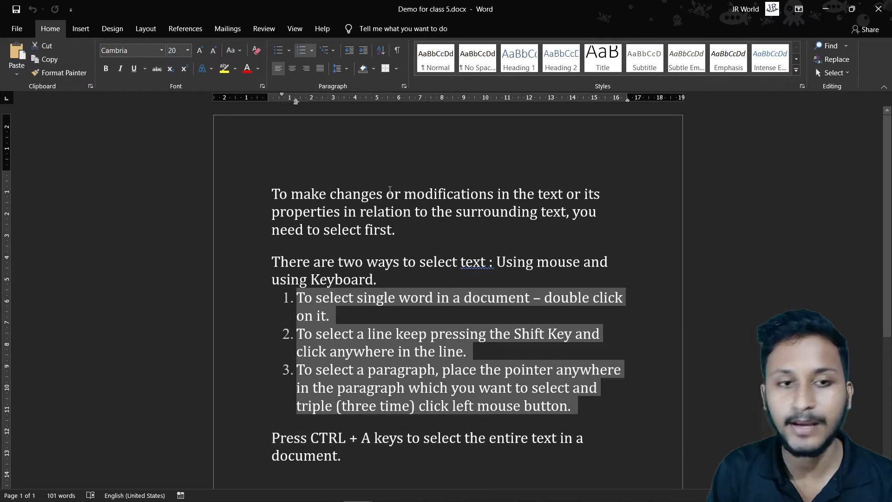
pyautogui.click(277, 50)
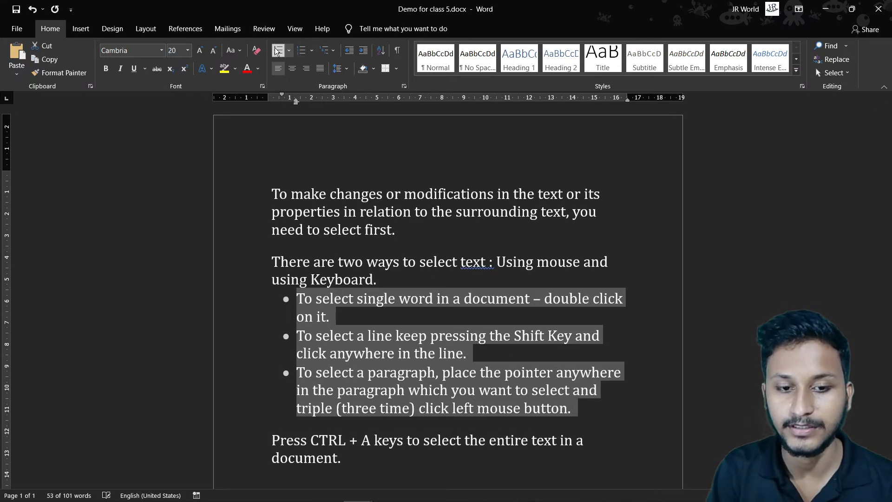
pyautogui.click(277, 195)
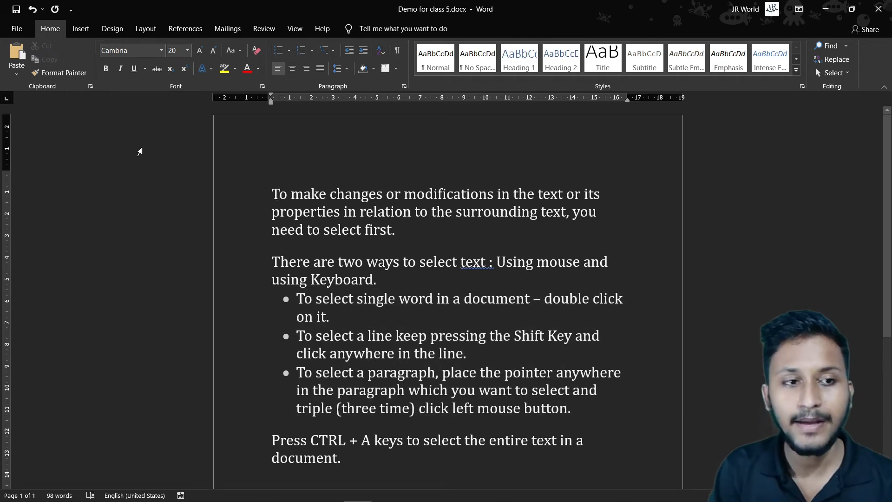
# Step: Try to close the document with its unsaved changes, and dismiss the save prompt
pyautogui.click(16, 29)
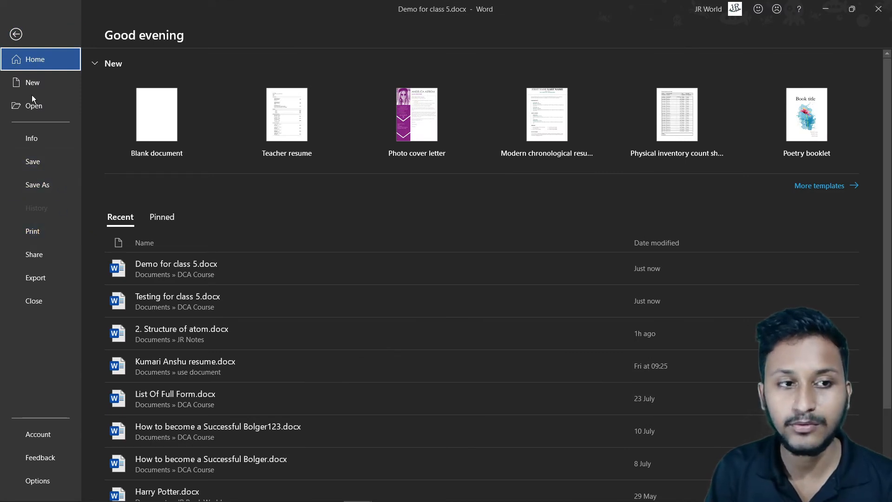
pyautogui.click(16, 34)
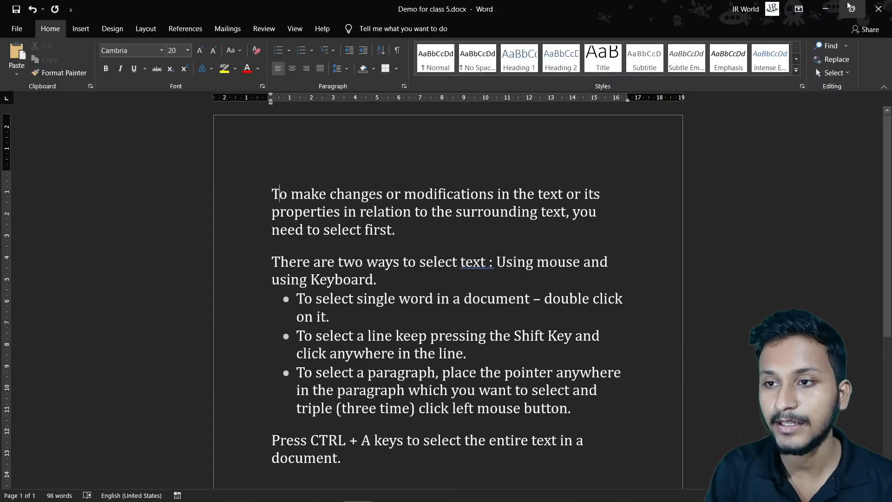
pyautogui.click(877, 13)
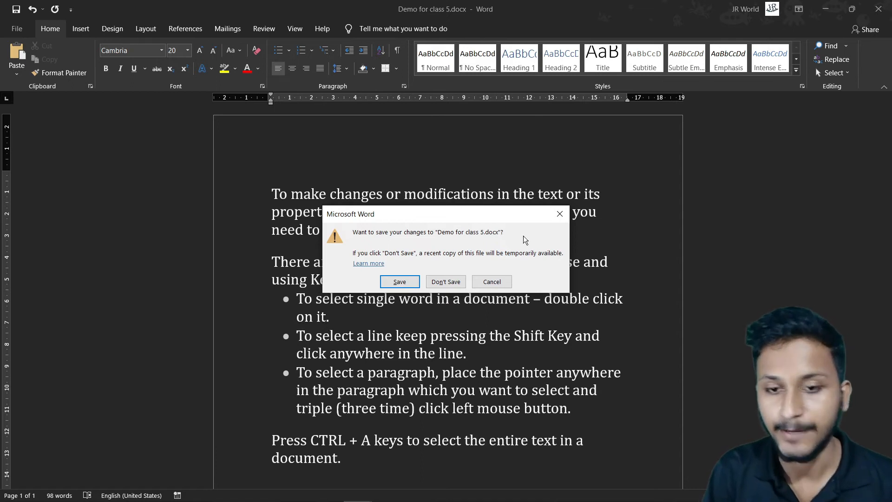
pyautogui.click(558, 219)
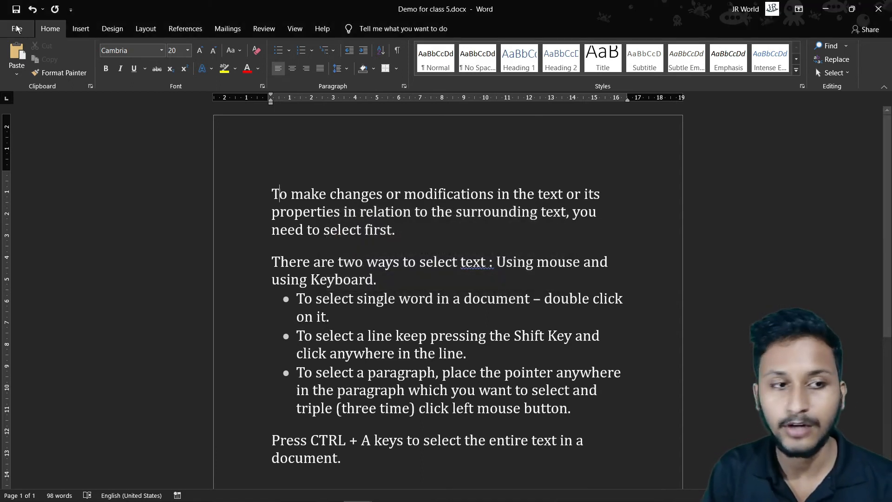
# Step: Save the bulleted-list changes to the existing Demo for class 5.docx
pyautogui.click(17, 29)
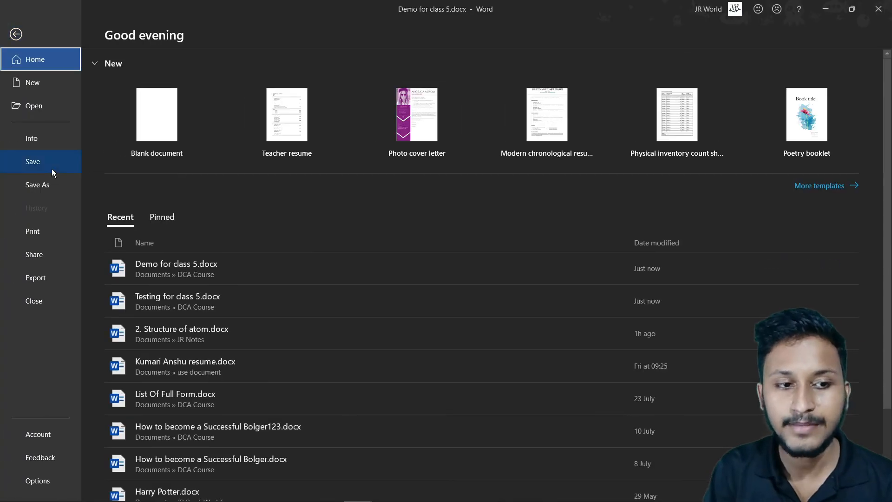
pyautogui.click(51, 169)
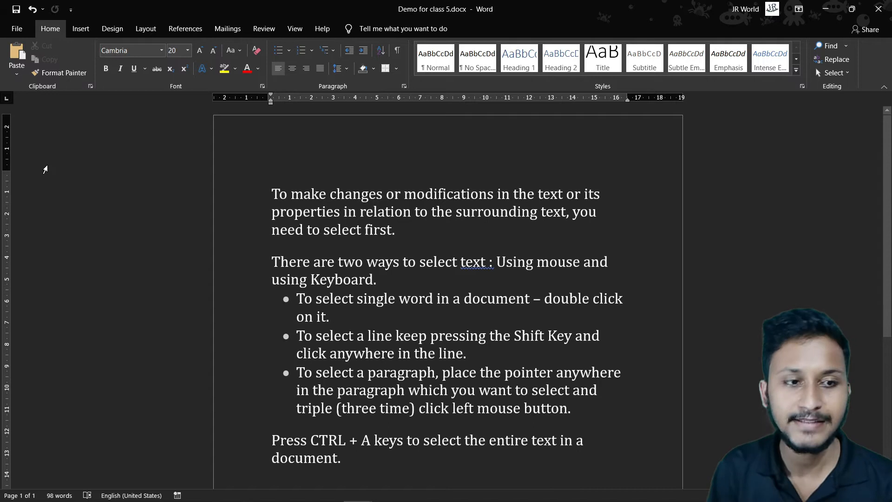
pyautogui.click(16, 34)
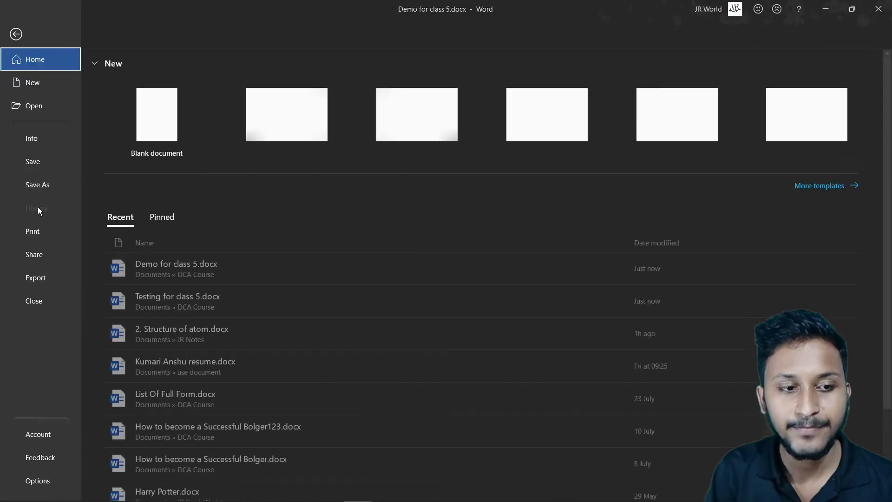
pyautogui.click(41, 172)
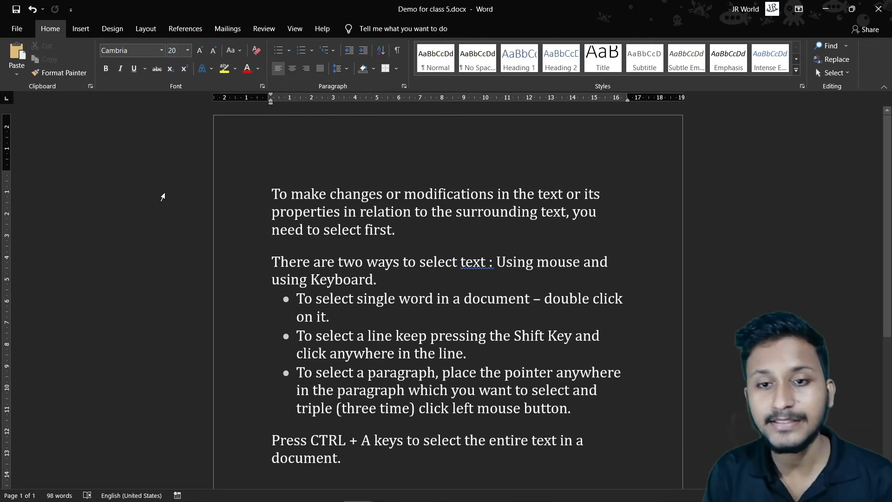
# Step: Start printing one copy of the document with Microsoft Print to PDF, and cancel the output file
pyautogui.click(17, 29)
pyautogui.click(39, 231)
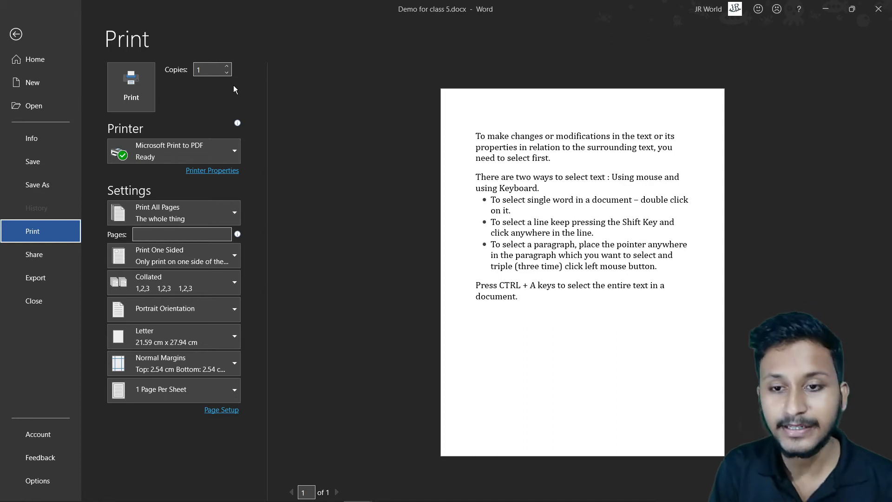
pyautogui.click(204, 72)
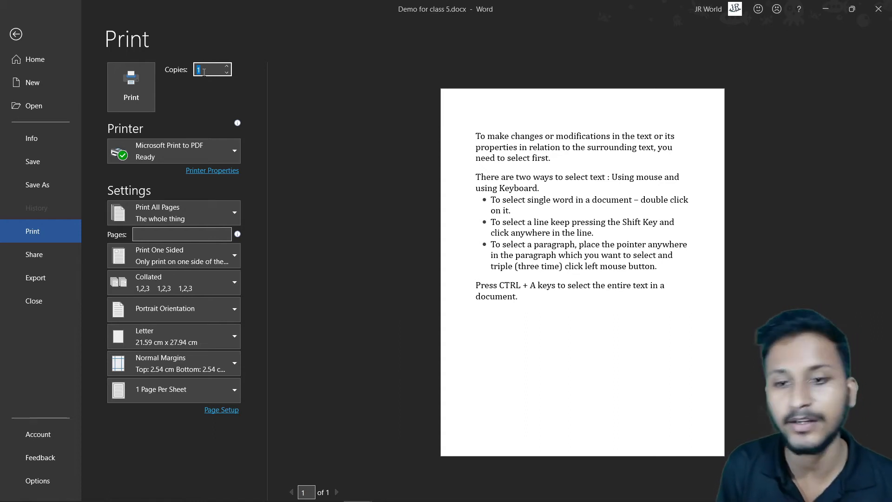
pyautogui.click(206, 71)
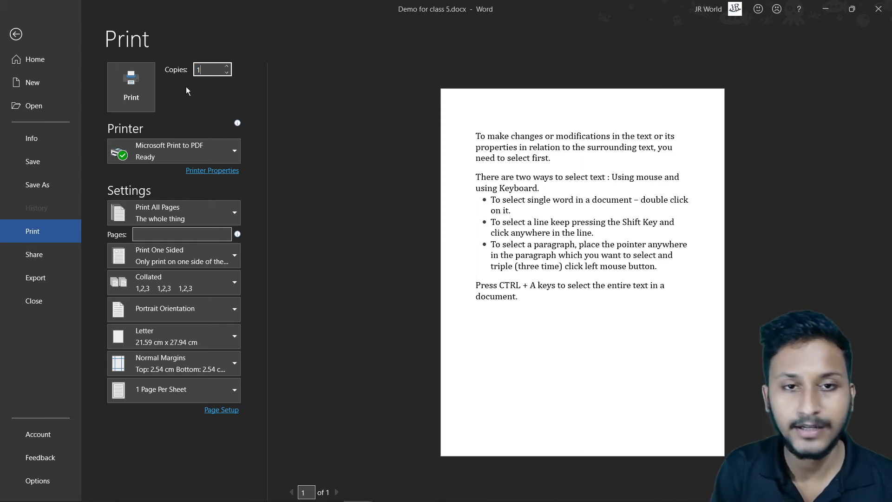
pyautogui.click(123, 89)
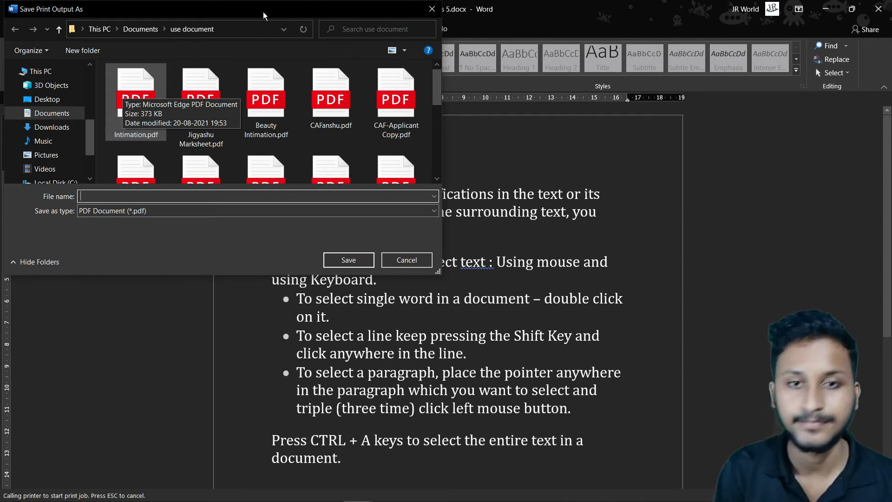
pyautogui.click(436, 16)
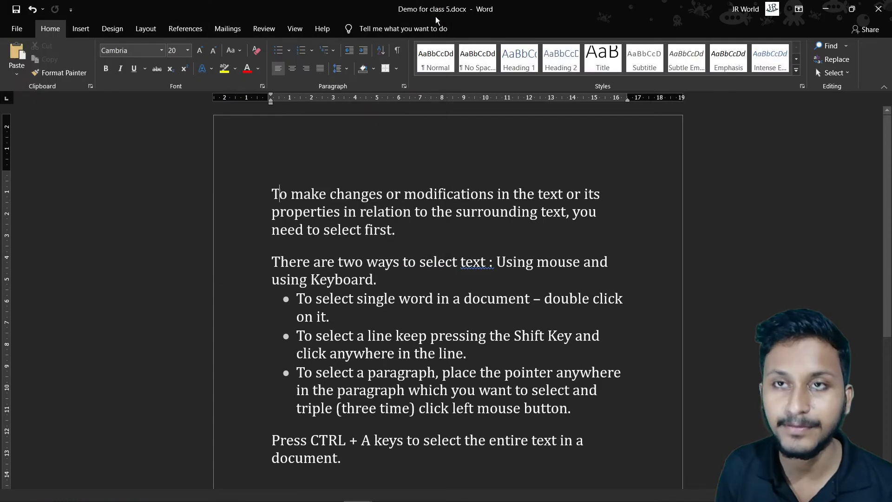
pyautogui.click(17, 31)
pyautogui.click(16, 34)
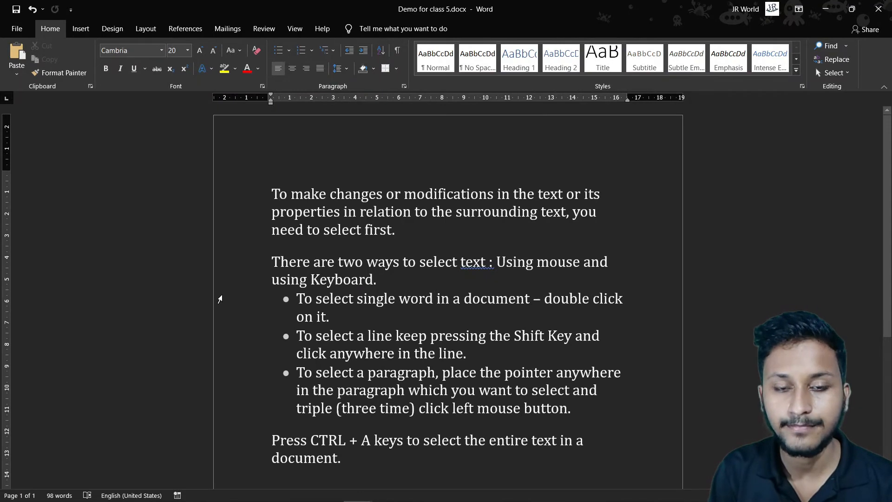
pyautogui.click(17, 29)
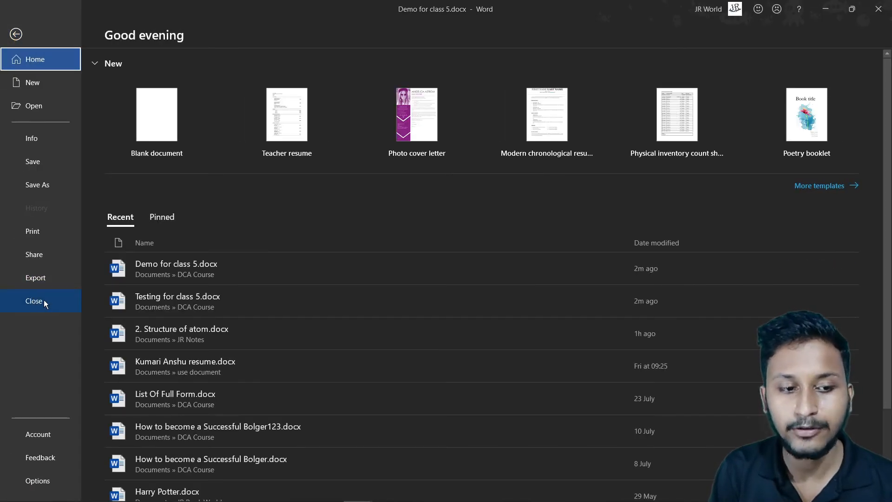
pyautogui.click(16, 32)
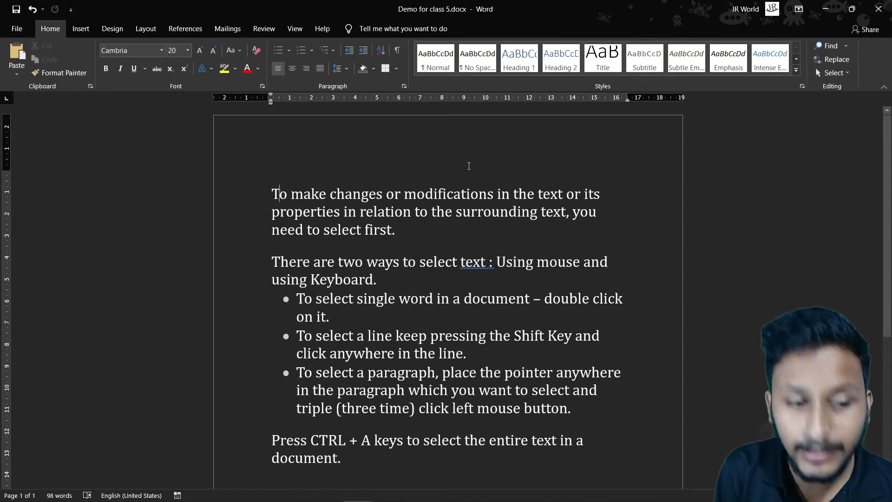
# Step: Close the saved Demo for class 5.docx and the Testing for class 5.docx copy
pyautogui.click(20, 26)
pyautogui.click(32, 294)
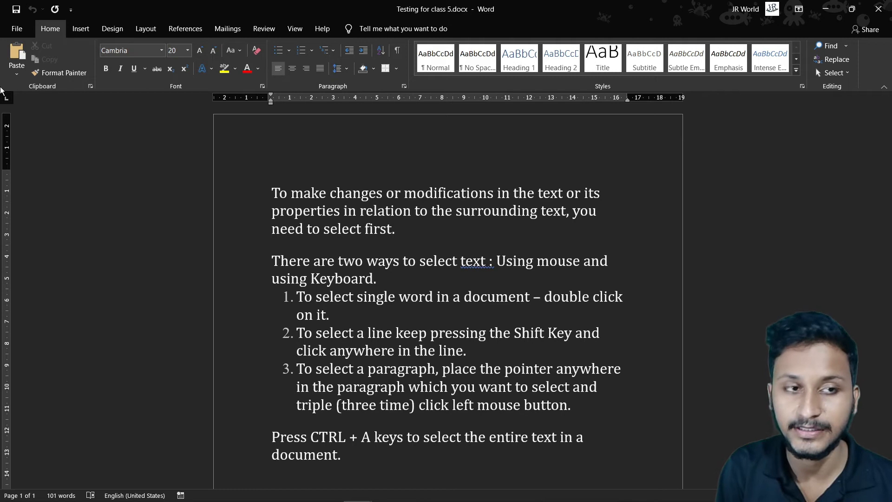
pyautogui.click(20, 35)
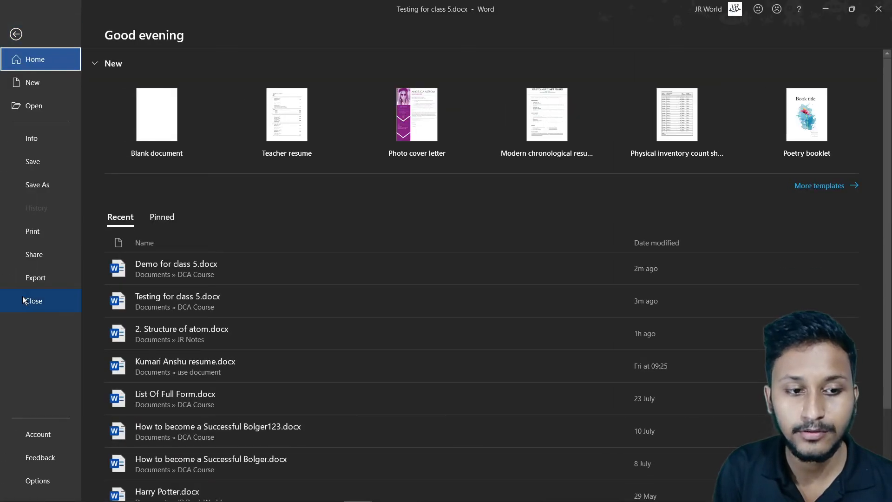
pyautogui.click(39, 299)
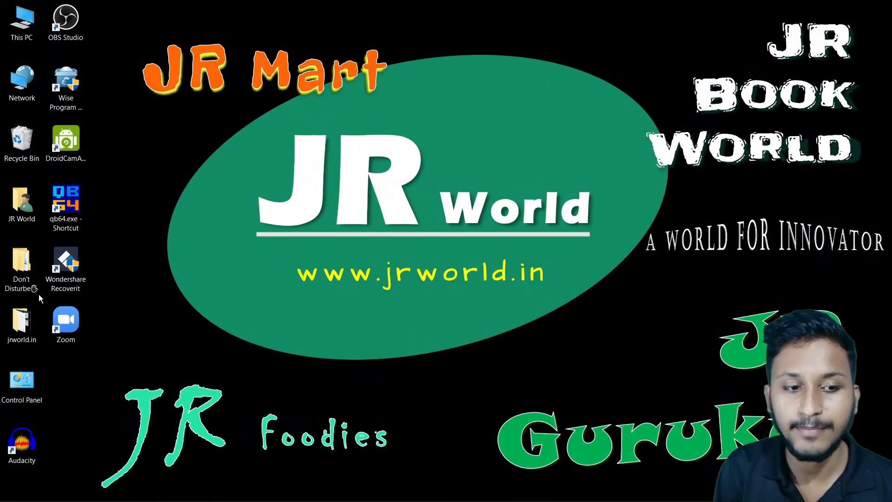
# Step: Bring up the two remaining blank documents, Document2 and Document3, and close each of them
pyautogui.moveTo(363, 500)
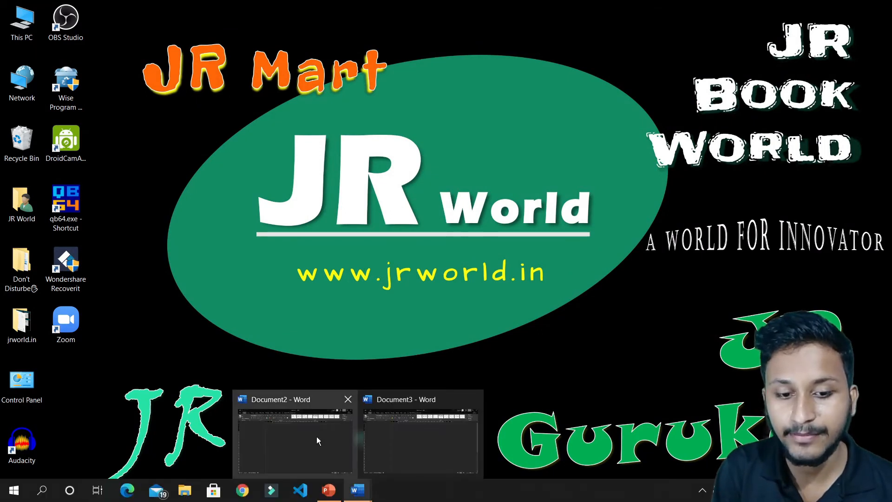
pyautogui.moveTo(403, 439)
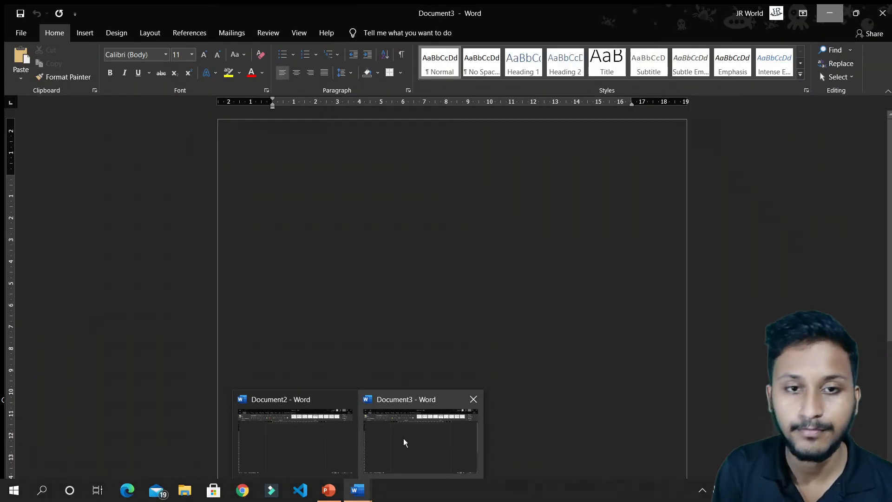
pyautogui.click(331, 431)
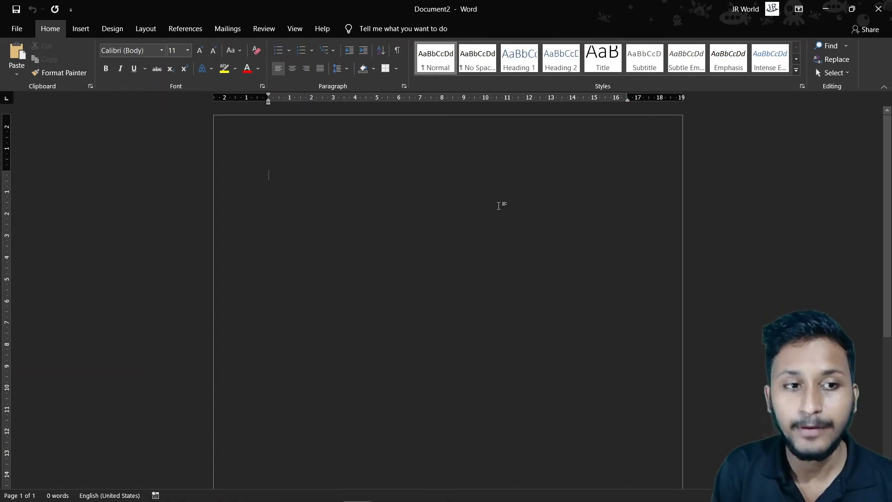
pyautogui.click(17, 29)
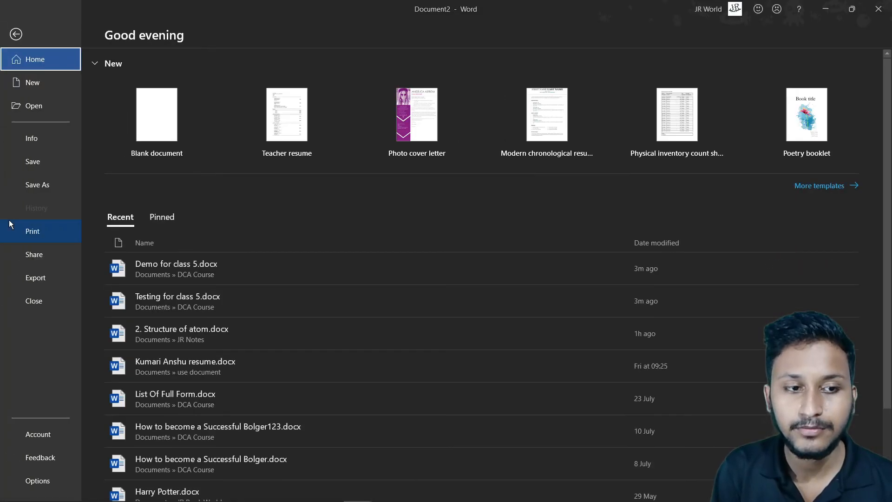
pyautogui.click(45, 291)
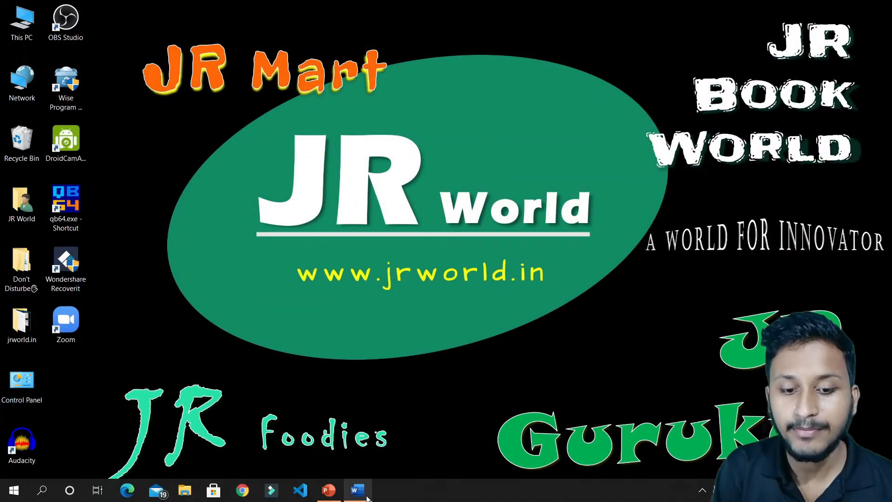
pyautogui.click(357, 490)
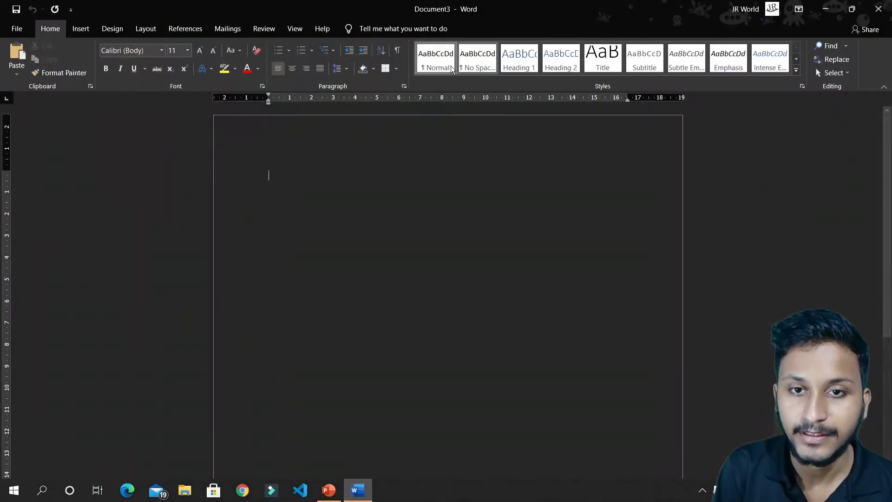
pyautogui.click(78, 208)
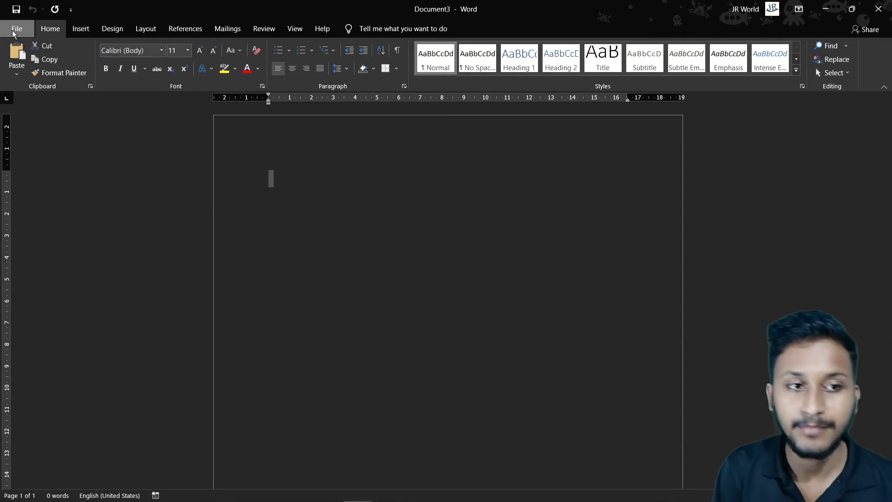
pyautogui.click(14, 30)
pyautogui.click(32, 300)
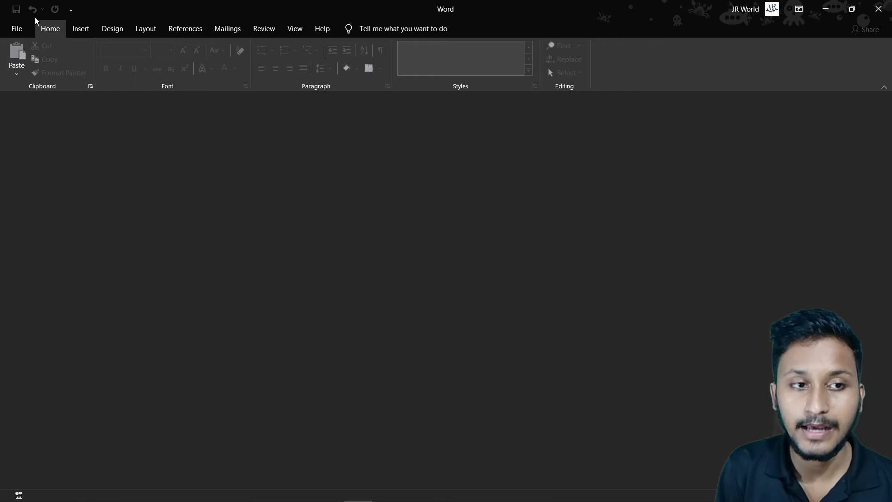
pyautogui.click(16, 29)
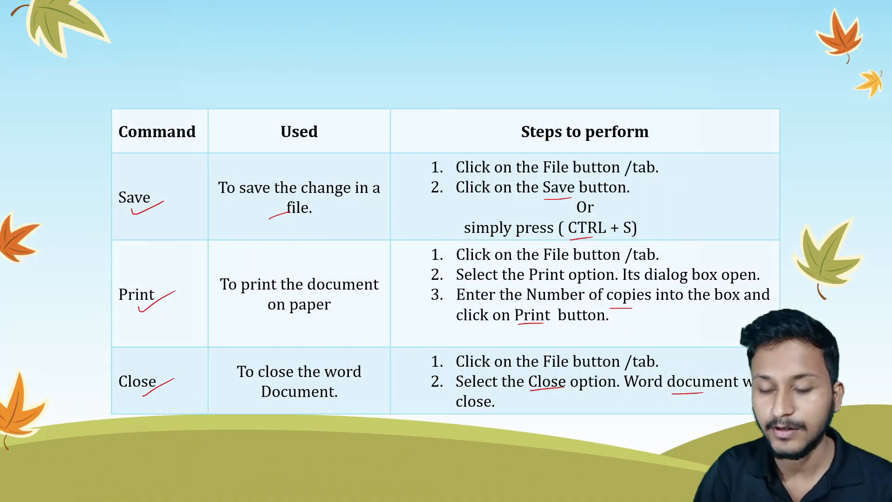
pyautogui.press('Right')
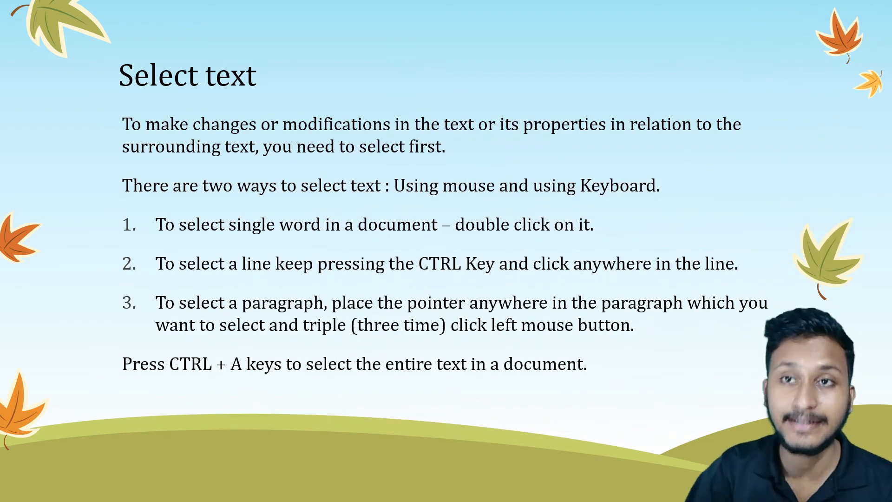
pyautogui.moveTo(126, 94); pyautogui.dragTo(248, 97)
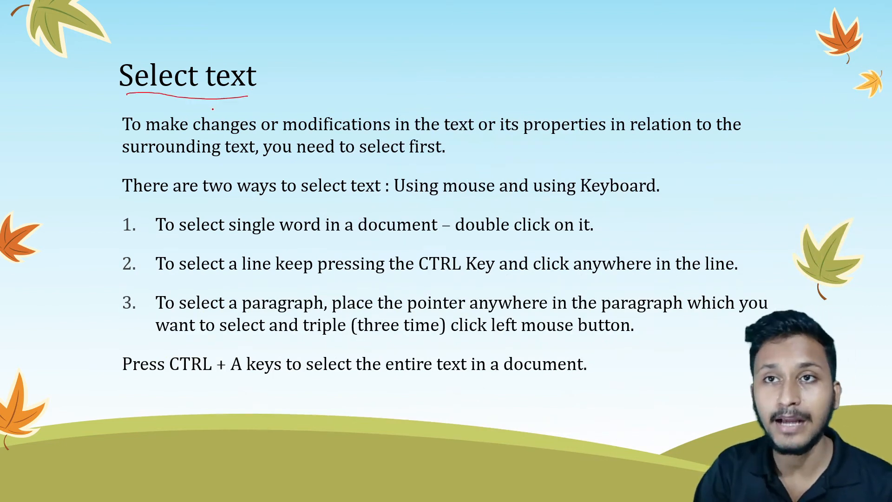